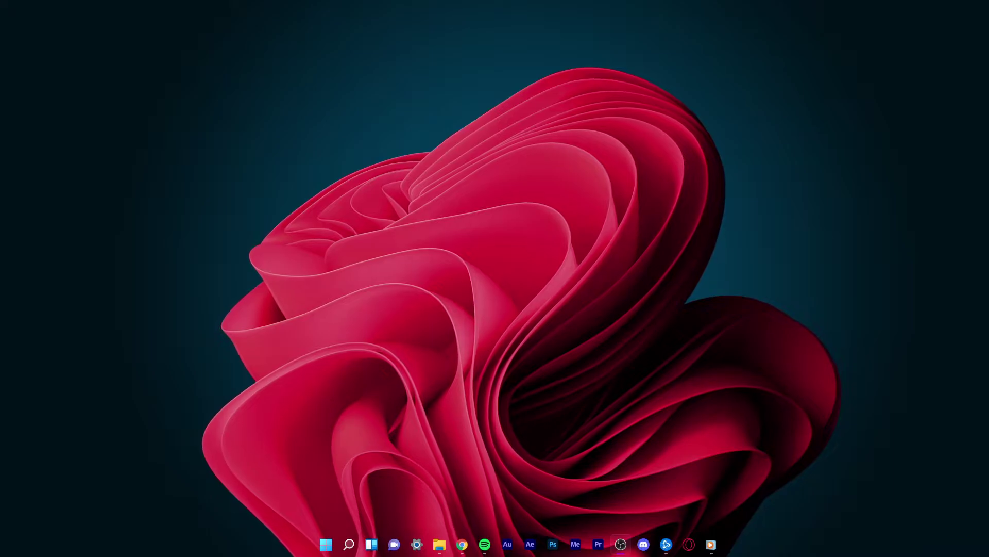
Step: Launch the Settings app through a Start search for 'settings'
{"action": "left_click", "coordinate": [417, 544]}
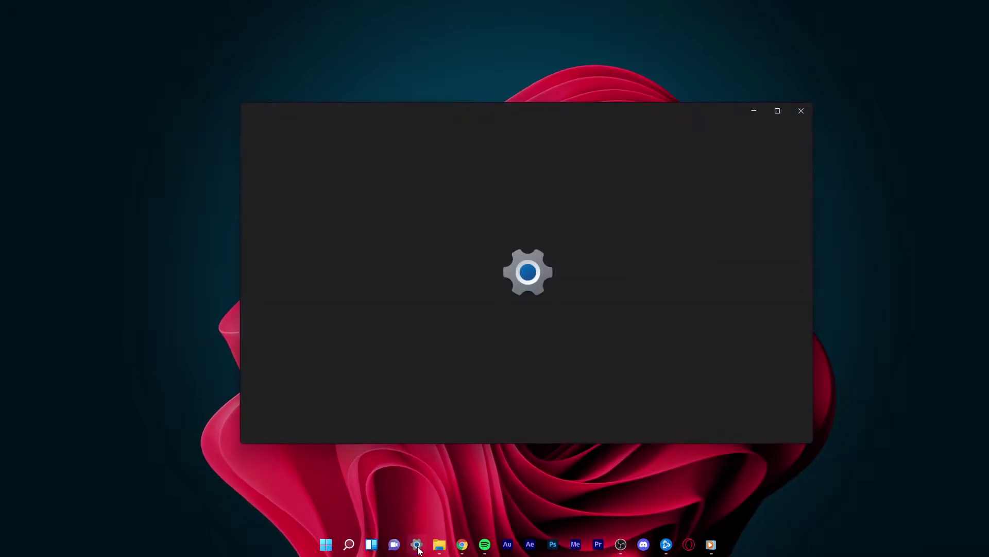
{"action": "key", "text": "super"}
{"action": "type", "text": "settings"}
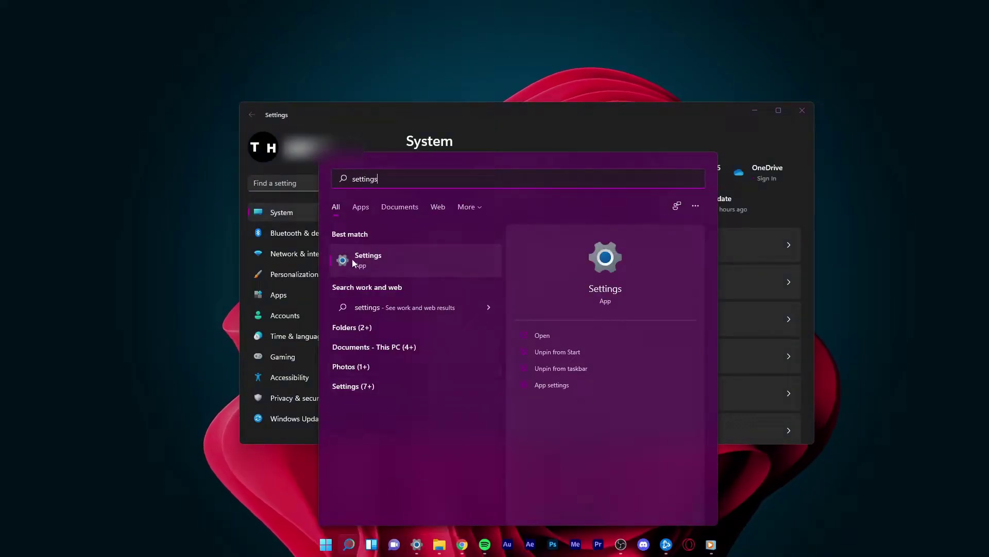
{"action": "left_click", "coordinate": [378, 265]}
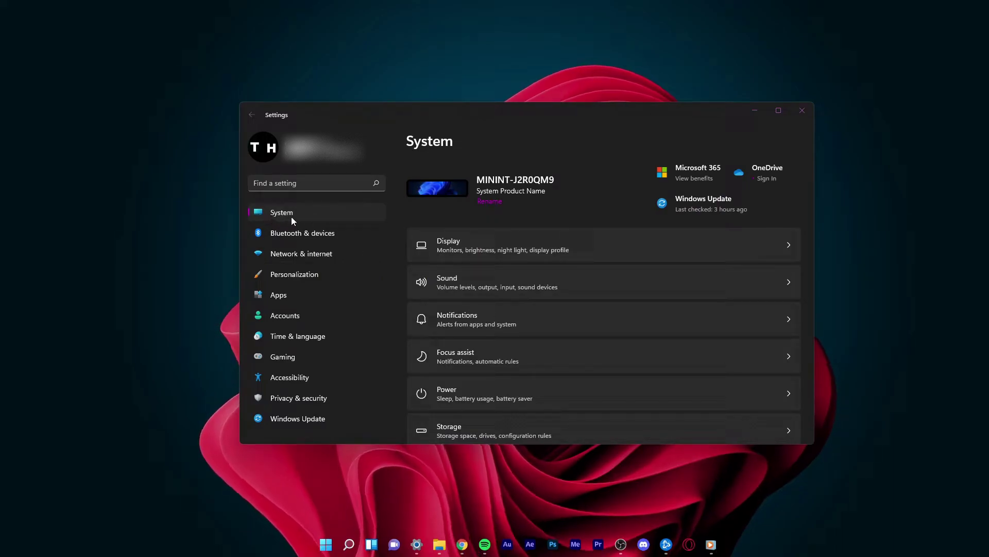
Step: Open the Sound page and scroll down to its Advanced troubleshooting options
{"action": "left_click", "coordinate": [450, 280]}
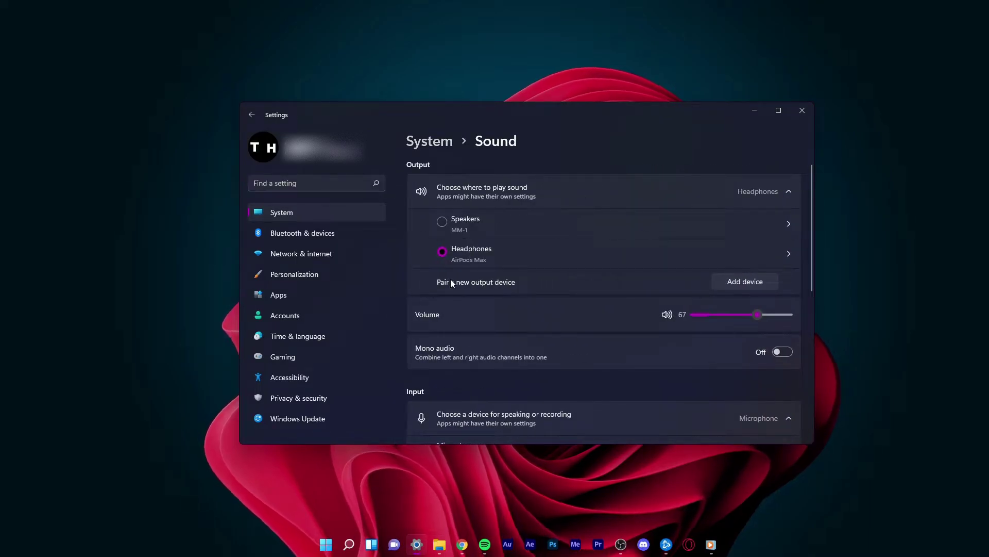
{"action": "scroll", "coordinate": [812, 186], "scroll_direction": "down", "scroll_amount": 5}
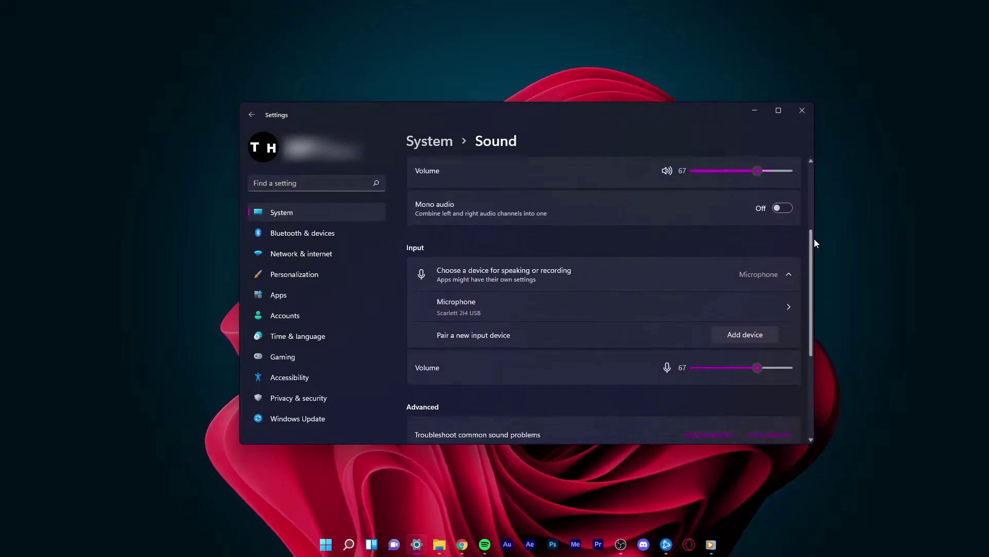
{"action": "left_click_drag", "start_coordinate": [814, 270], "coordinate": [815, 297]}
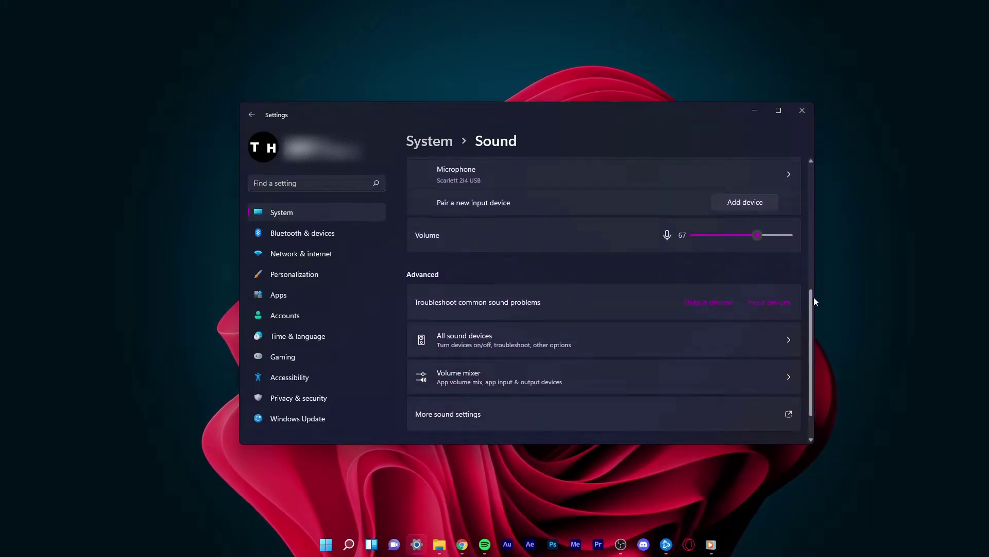
Step: Run the output-device troubleshooter, checking NVIDIA Output, LE-Nautilus and AirPods Max, then cancel it
{"action": "left_click", "coordinate": [719, 312]}
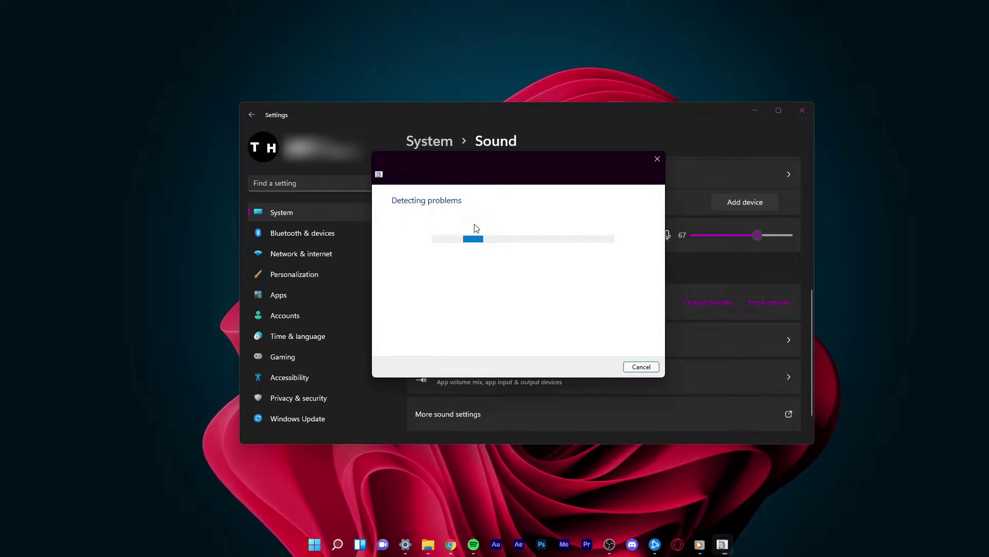
{"action": "left_click", "coordinate": [438, 286]}
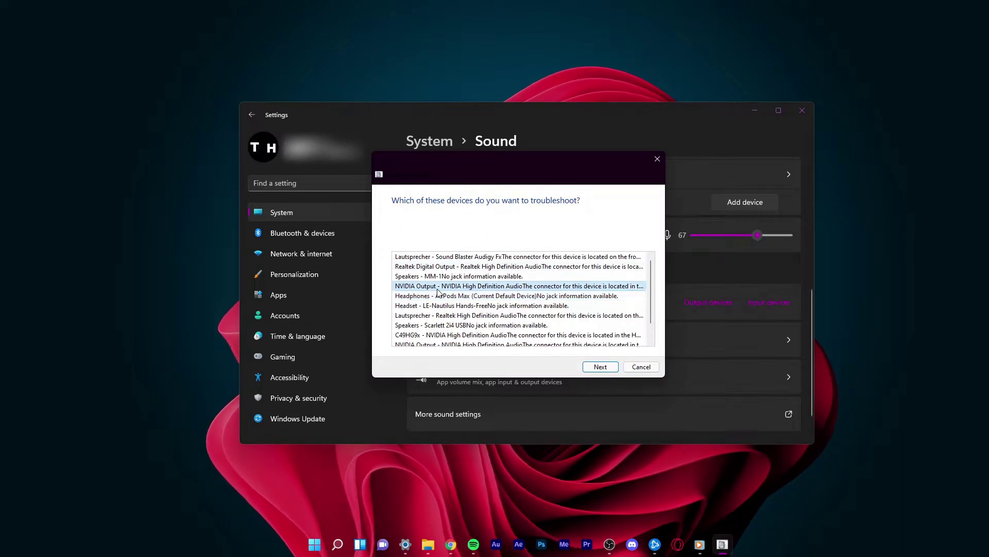
{"action": "left_click", "coordinate": [438, 306]}
{"action": "left_click", "coordinate": [438, 296]}
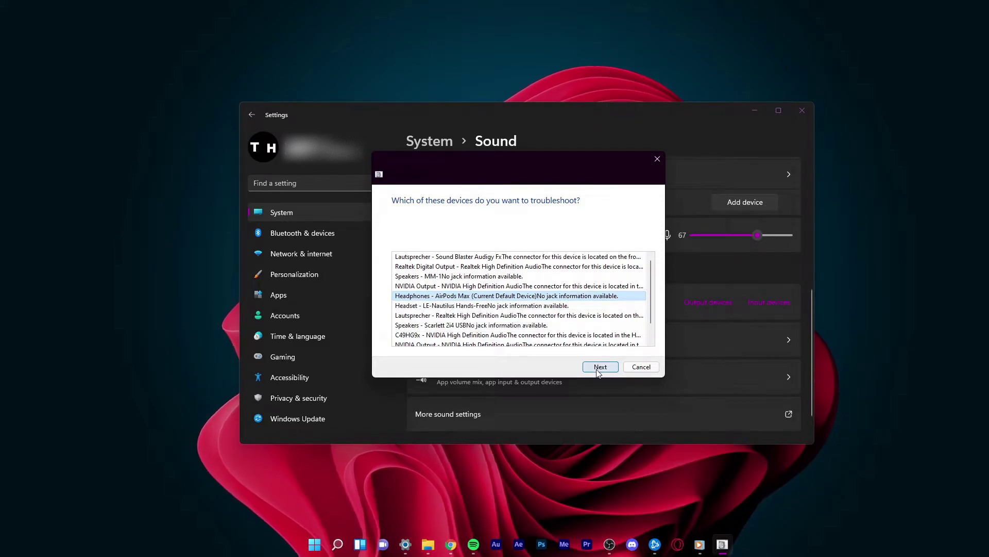
{"action": "left_click", "coordinate": [635, 368]}
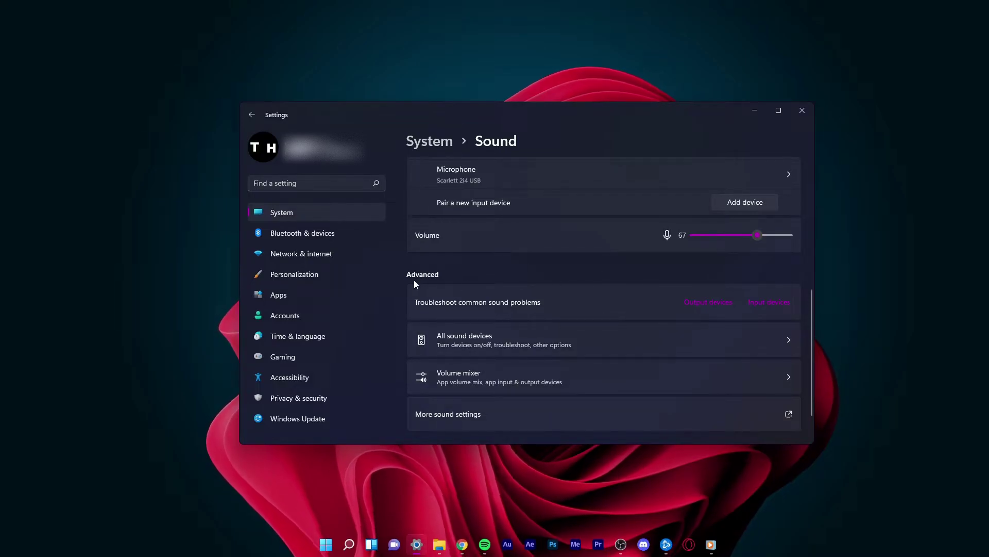
Step: Bring up the classic Sound panel centred, minimize Settings, and leave AirPods Max enabled as default
{"action": "left_click", "coordinate": [441, 414]}
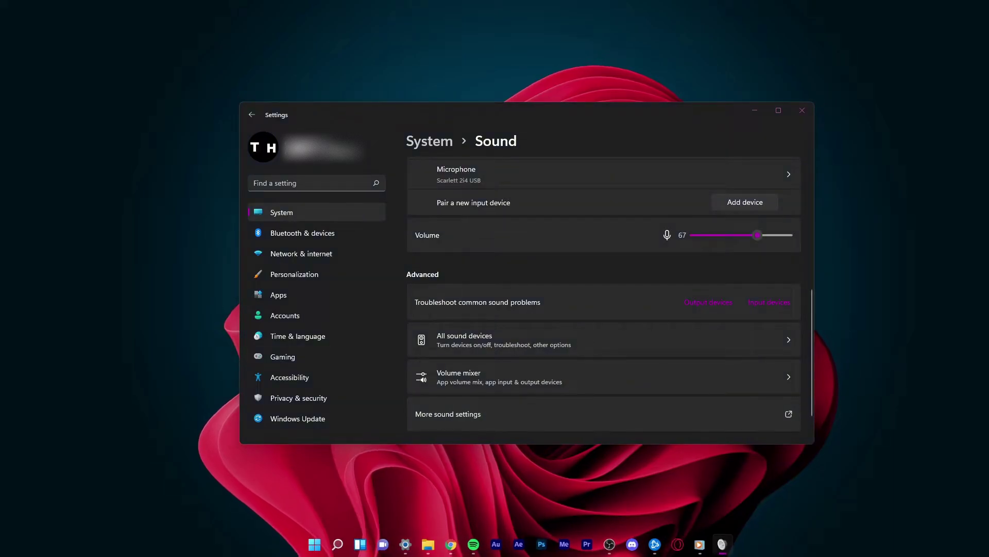
{"action": "left_click_drag", "start_coordinate": [58, 107], "coordinate": [540, 152]}
{"action": "left_click", "coordinate": [755, 110]}
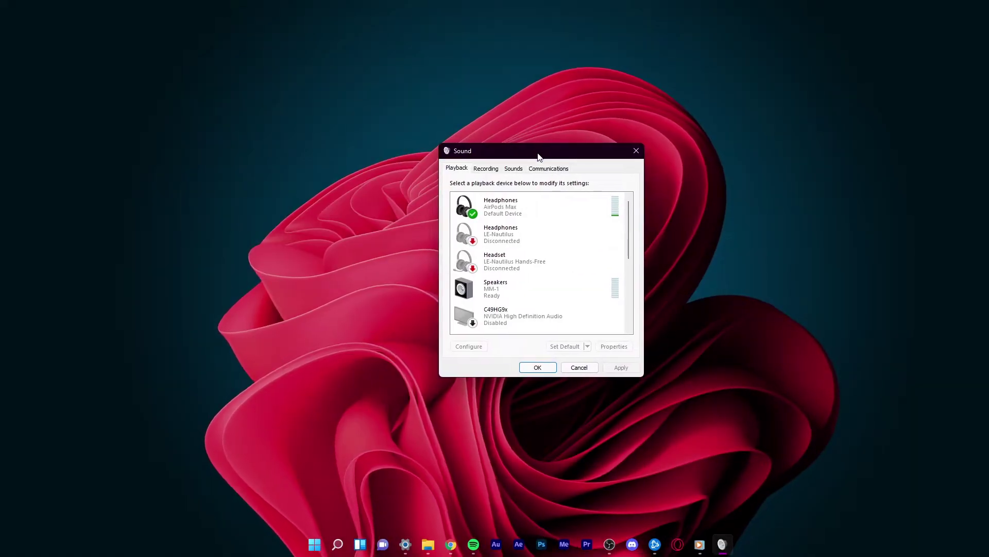
{"action": "right_click", "coordinate": [515, 204]}
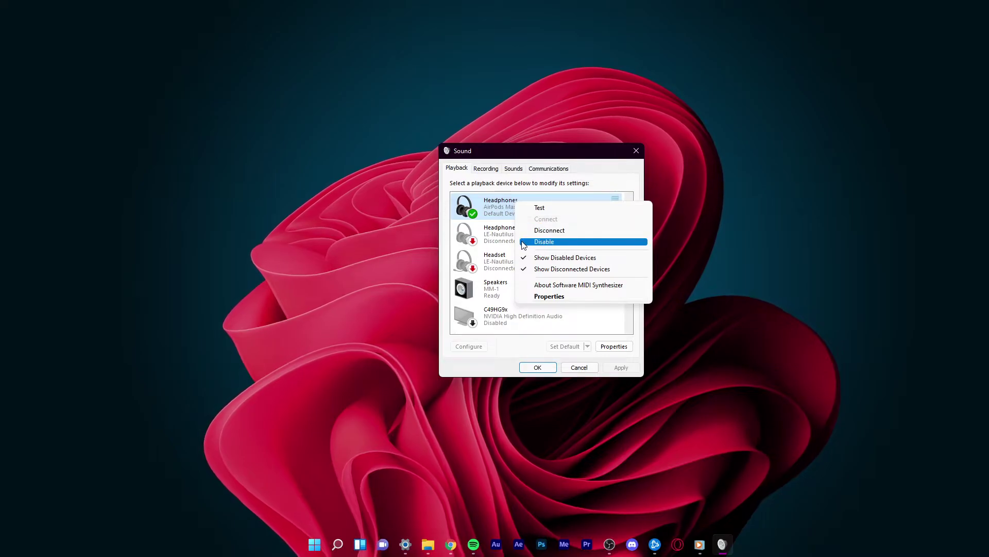
{"action": "left_click", "coordinate": [511, 217]}
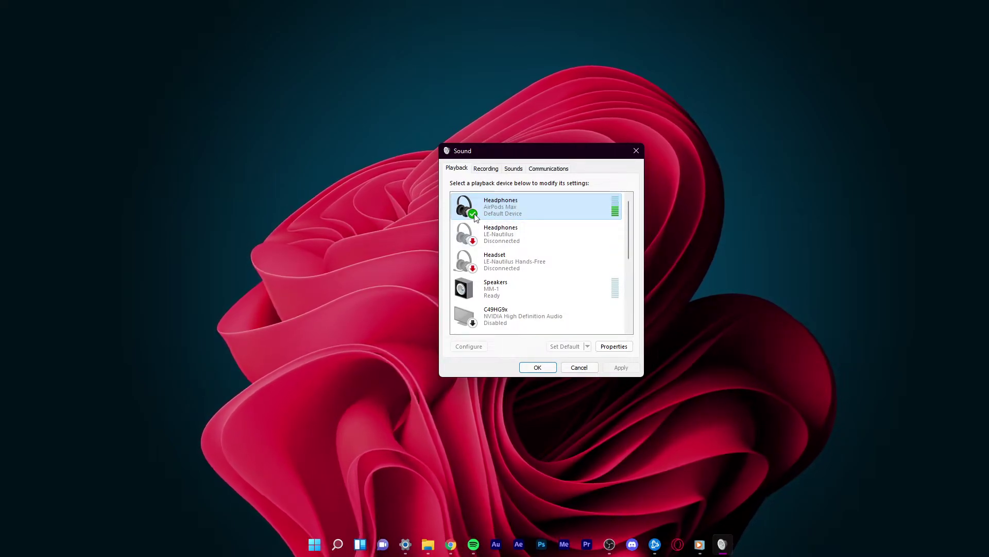
Step: Open the AirPods Max headphones' Properties and review their Levels and Enhancements pages
{"action": "right_click", "coordinate": [485, 214]}
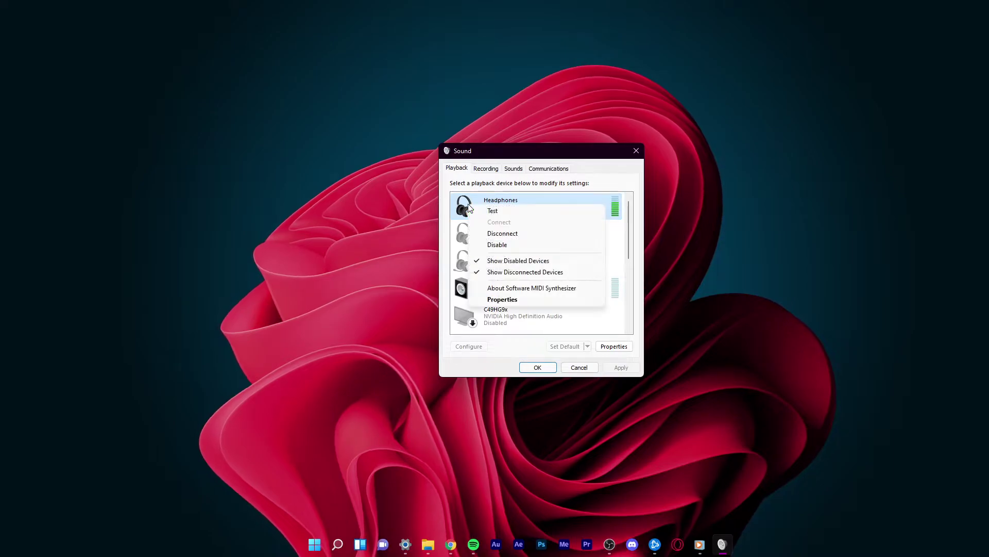
{"action": "left_click", "coordinate": [476, 299]}
{"action": "left_click_drag", "start_coordinate": [558, 194], "coordinate": [539, 154]}
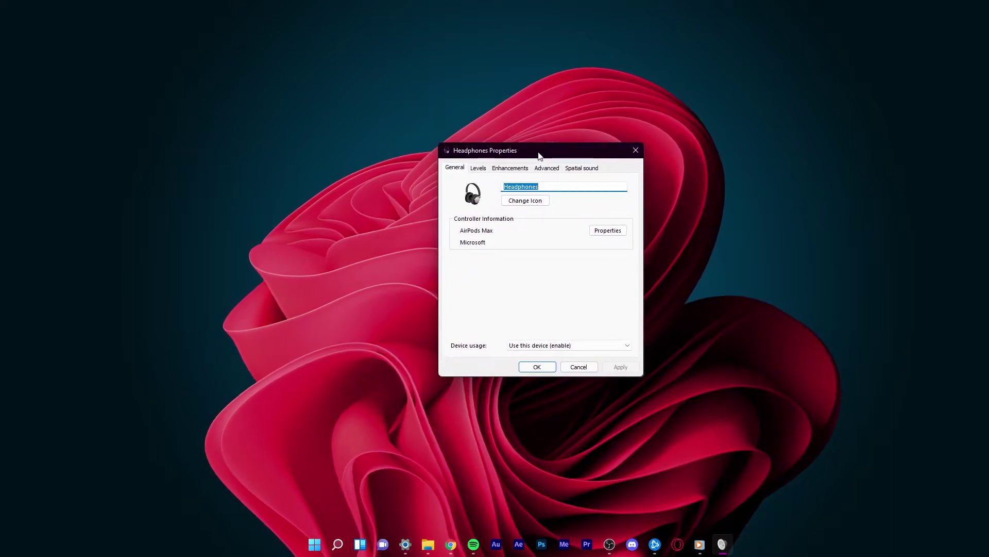
{"action": "left_click", "coordinate": [479, 170]}
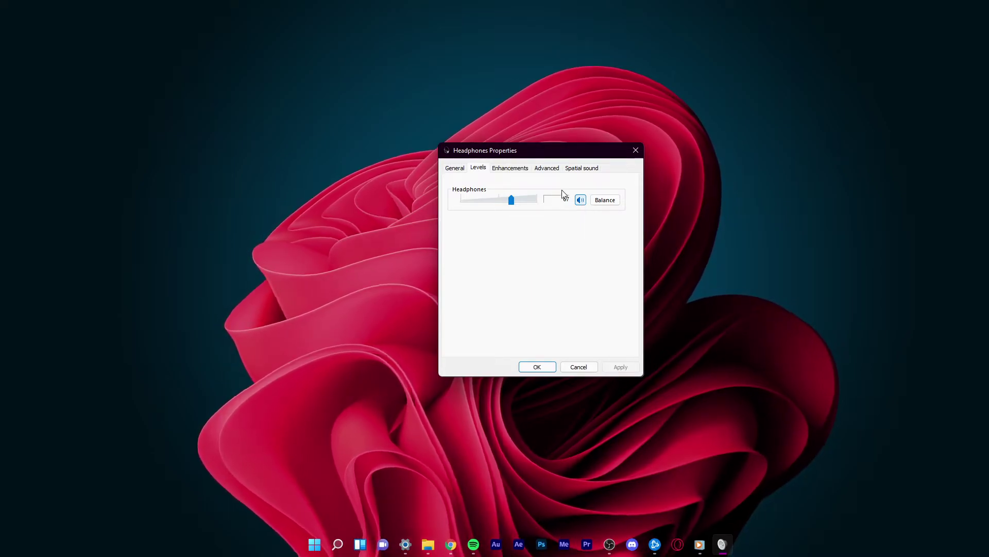
{"action": "left_click", "coordinate": [526, 172]}
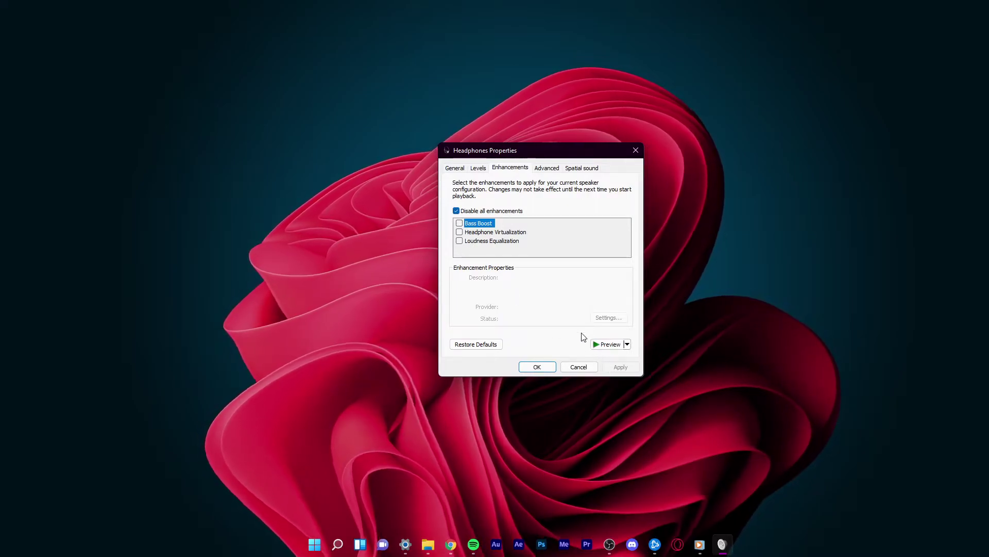
Step: Show the headphones' Advanced settings: 2 channel, 16 bit, 44100 Hz, exclusive mode allowed
{"action": "left_click", "coordinate": [545, 168]}
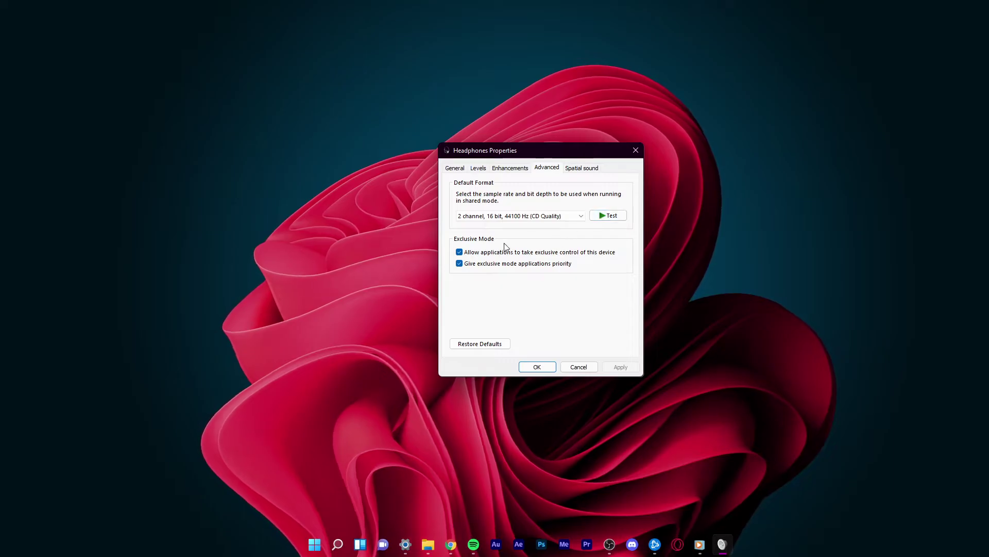
Step: Keep the 2 channel, 16 bit, 44100 Hz format, disable exclusive control, apply, and close both windows
{"action": "left_click", "coordinate": [463, 218]}
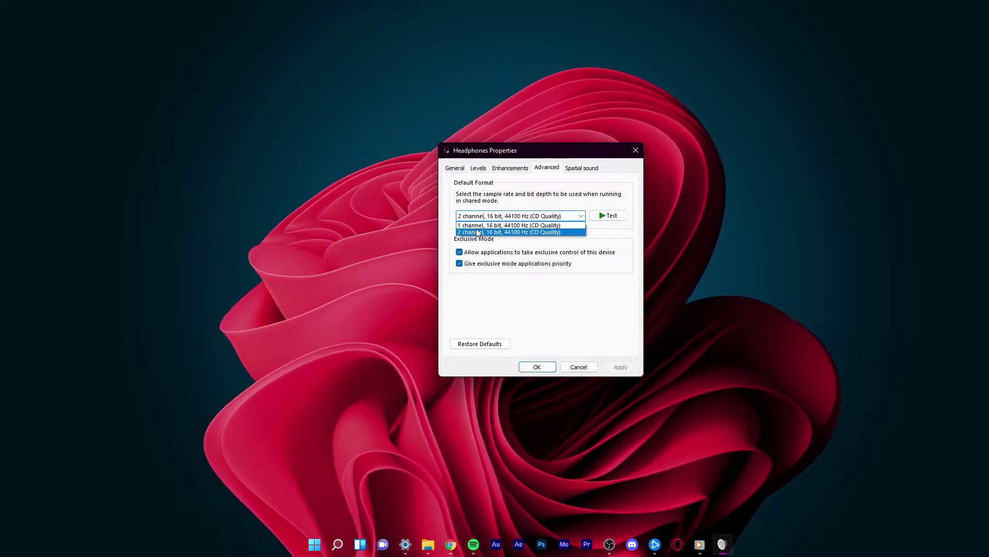
{"action": "left_click", "coordinate": [483, 251]}
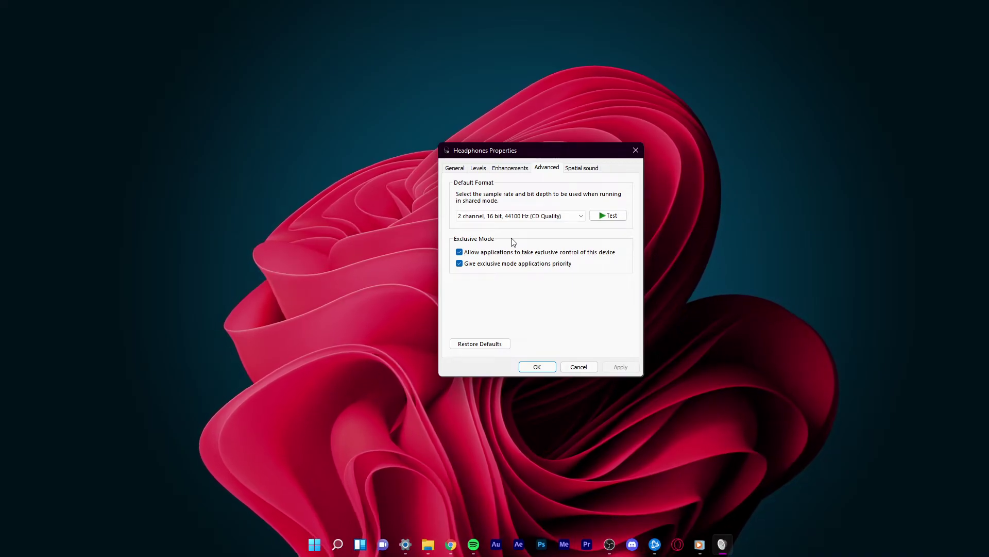
{"action": "left_click", "coordinate": [459, 251]}
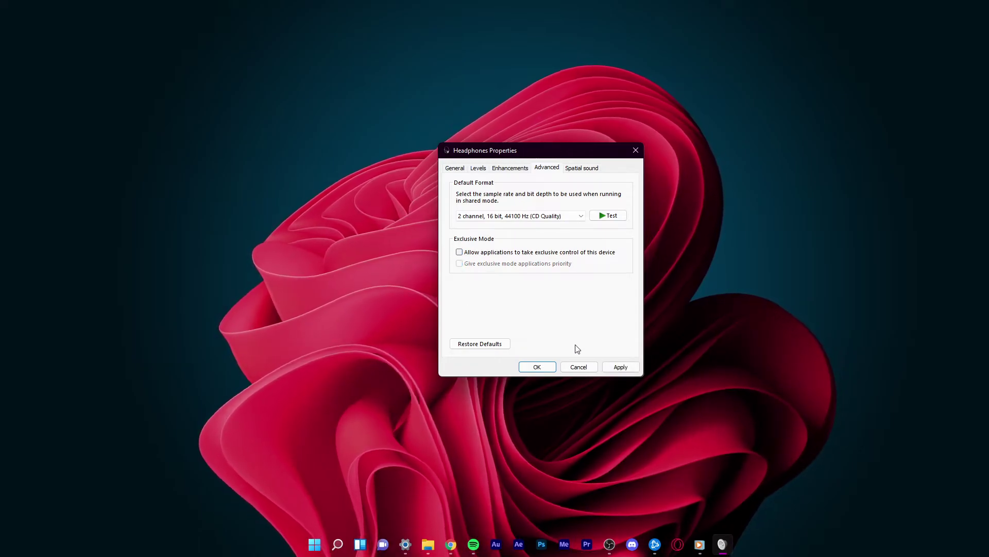
{"action": "left_click", "coordinate": [622, 367]}
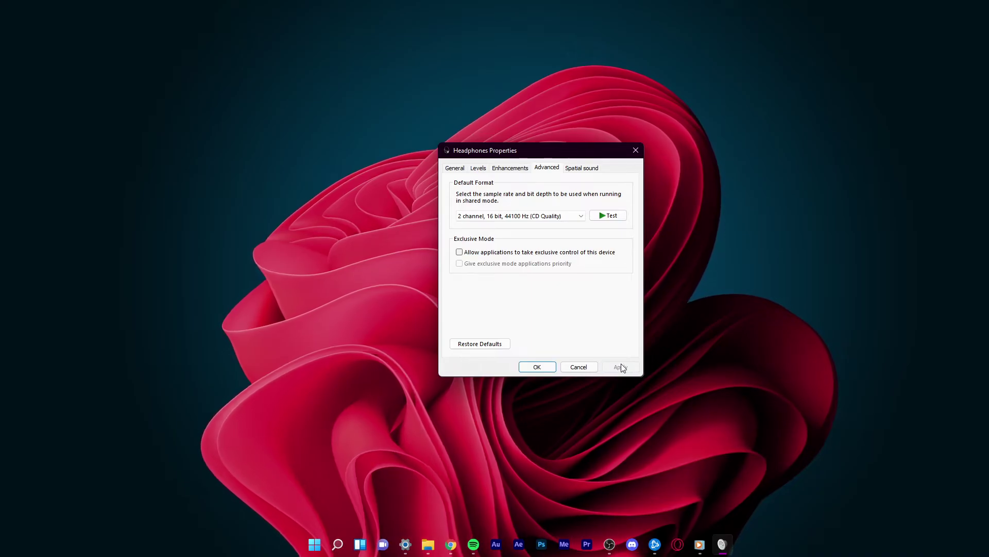
{"action": "left_click", "coordinate": [537, 367]}
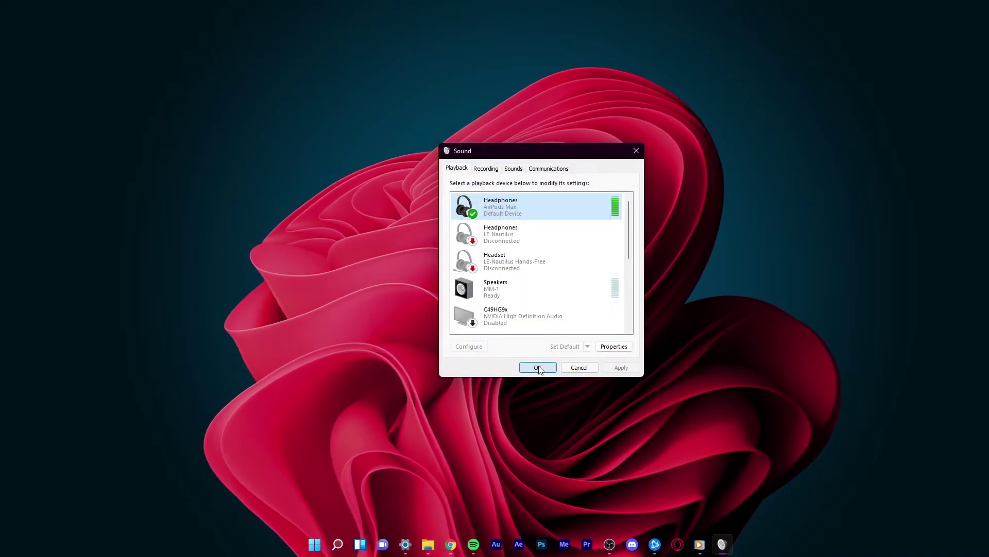
{"action": "left_click", "coordinate": [538, 367]}
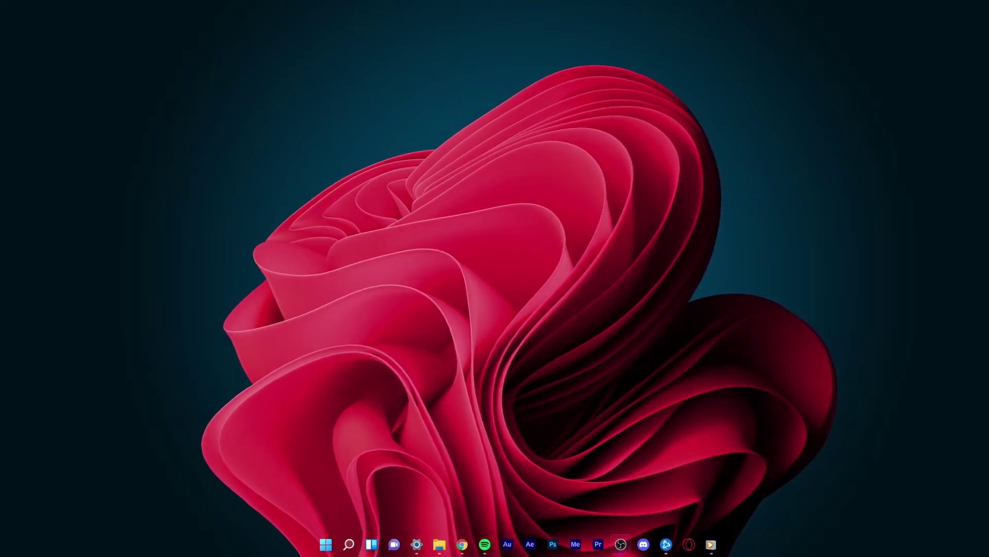
Step: Launch Device Manager by searching 'device manager' from the Start menu
{"action": "key", "text": "super"}
{"action": "type", "text": "device manager"}
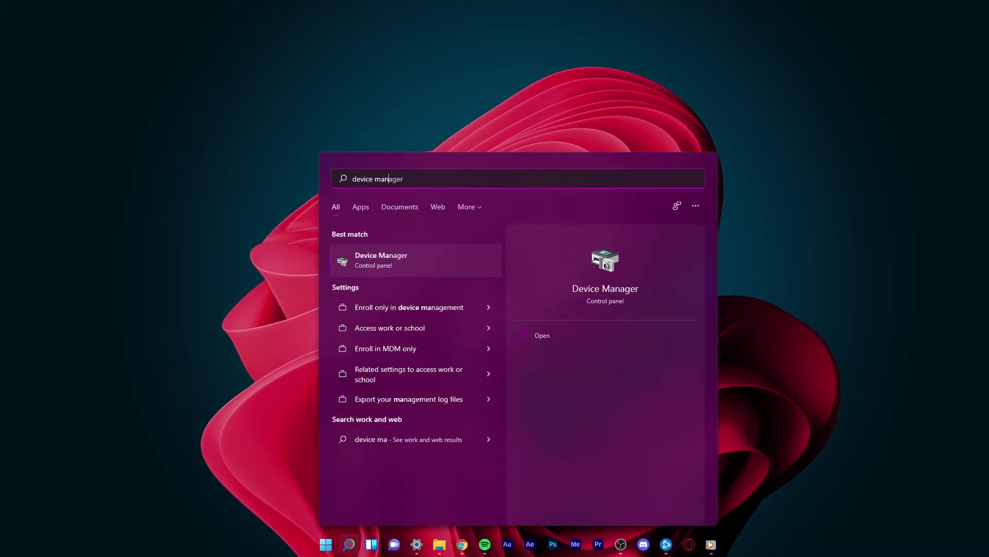
{"action": "key", "text": "Return"}
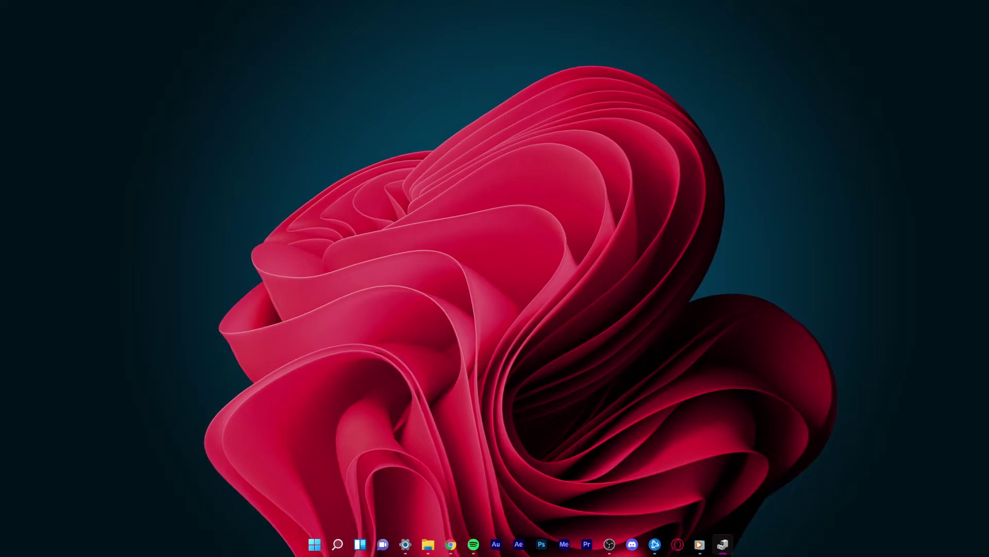
Step: Centre Device Manager, expand Sound, video and game controllers, and select AirPods Max
{"action": "left_click_drag", "start_coordinate": [401, 95], "coordinate": [526, 104]}
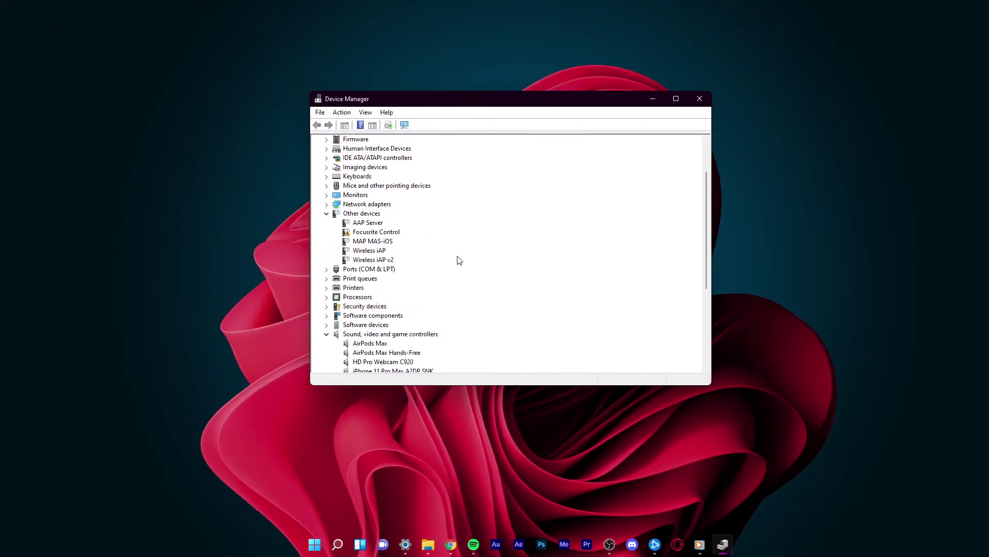
{"action": "scroll", "coordinate": [458, 260], "scroll_direction": "down", "scroll_amount": 5}
{"action": "left_click", "coordinate": [326, 185]}
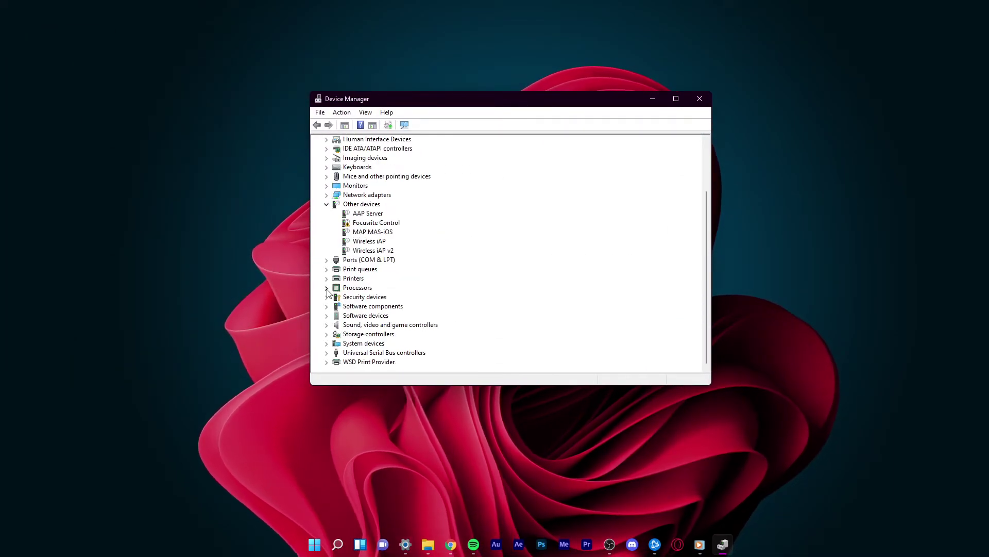
{"action": "left_click", "coordinate": [327, 325]}
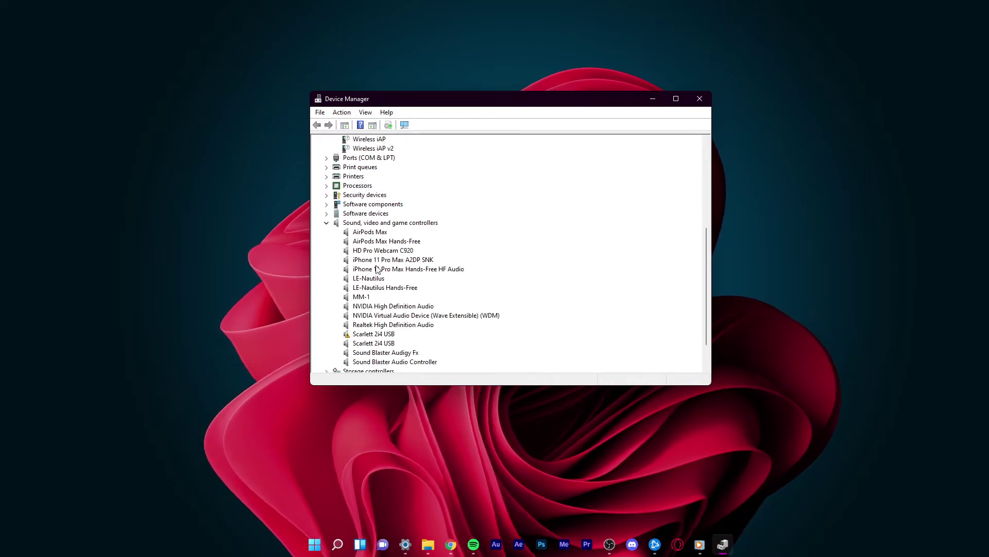
{"action": "left_click", "coordinate": [386, 235]}
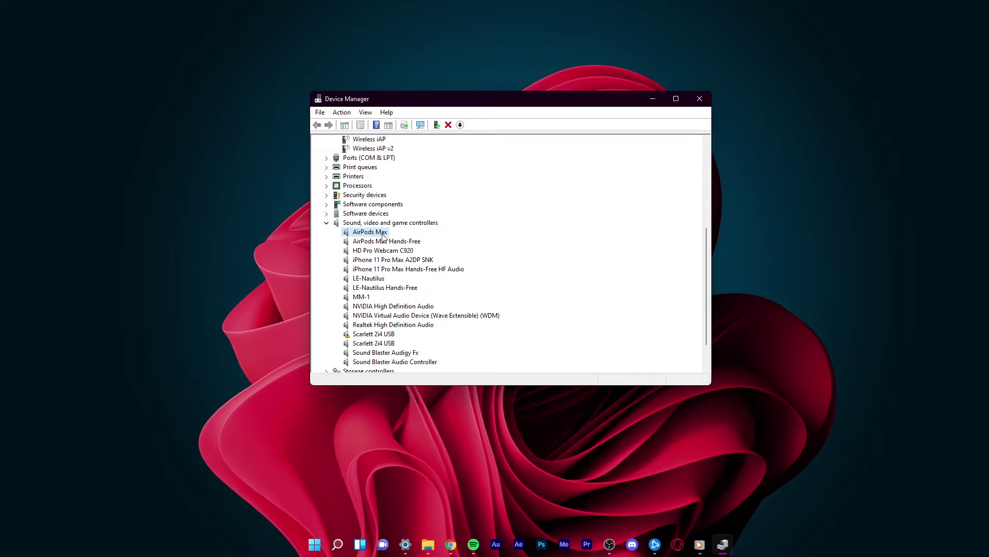
{"action": "right_click", "coordinate": [382, 236]}
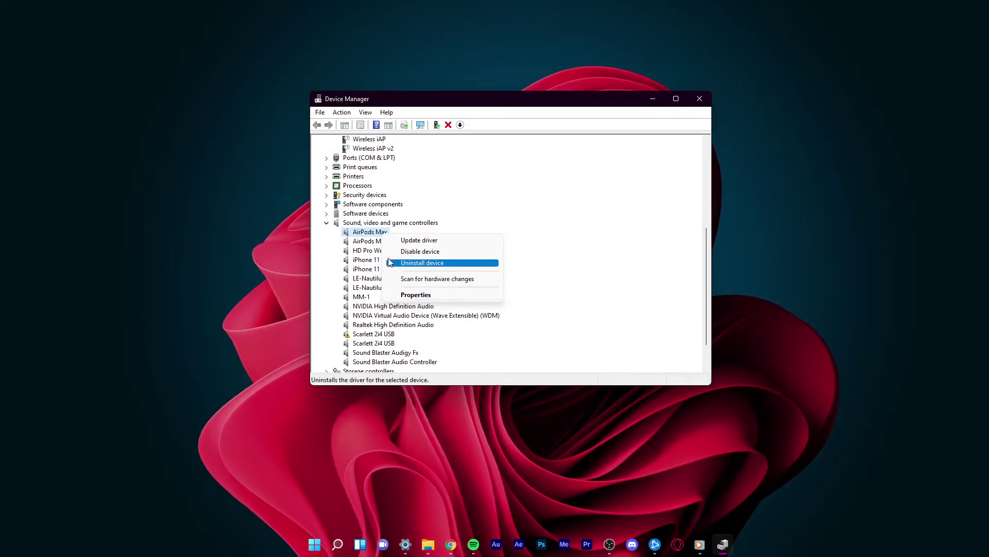
{"action": "left_click", "coordinate": [392, 241]}
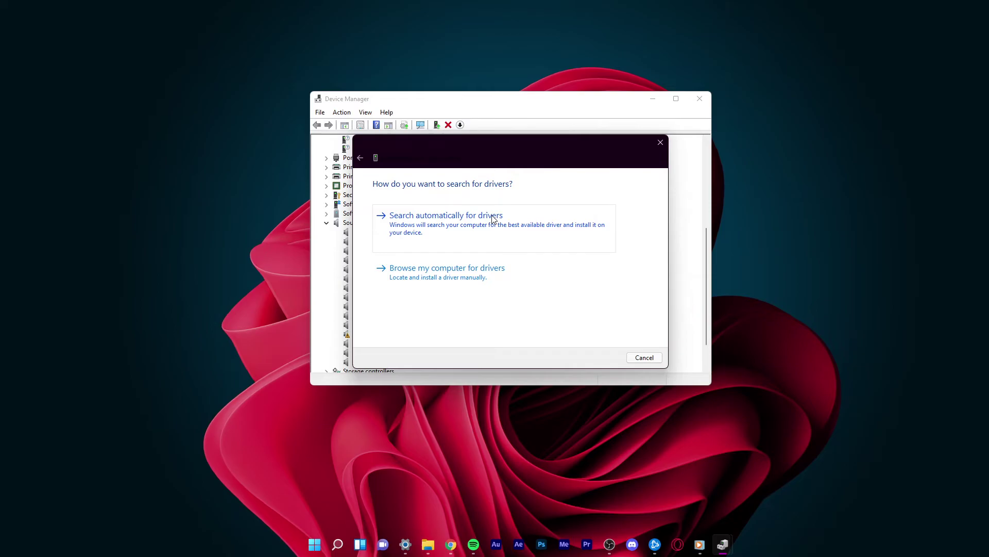
{"action": "left_click", "coordinate": [659, 142]}
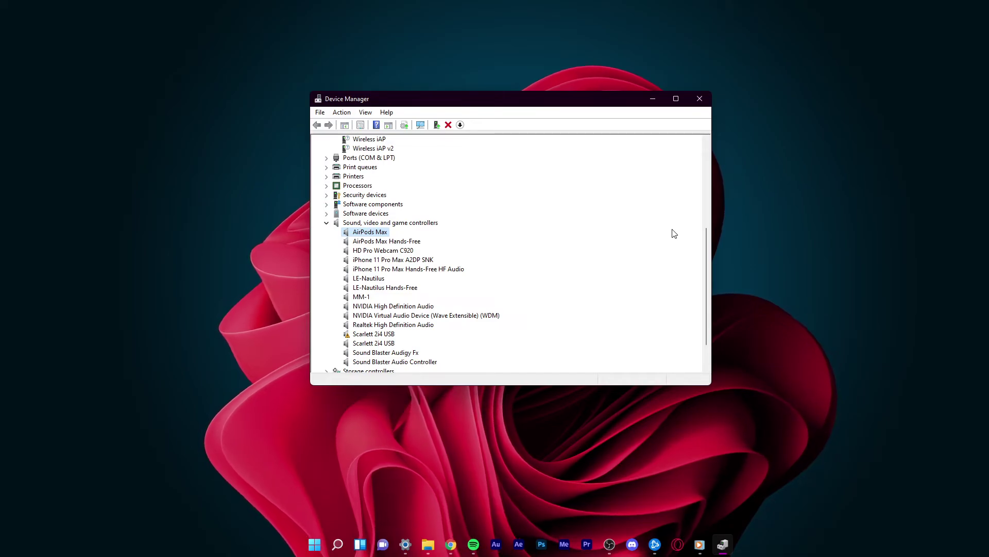
Step: Leave AirPods Max uninstalled-free, collapse Sound, Other devices and the root node, and close Device Manager
{"action": "right_click", "coordinate": [353, 237]}
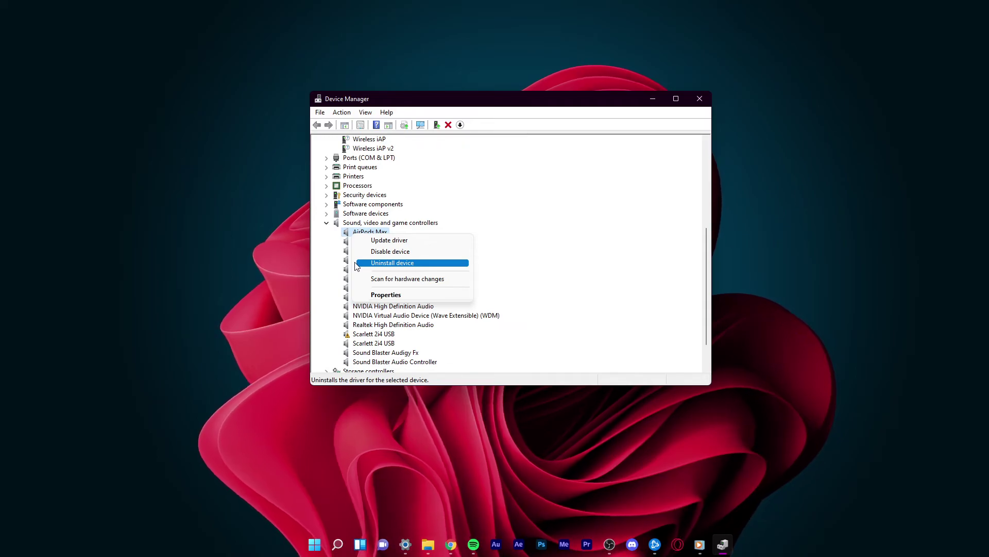
{"action": "left_click", "coordinate": [569, 269]}
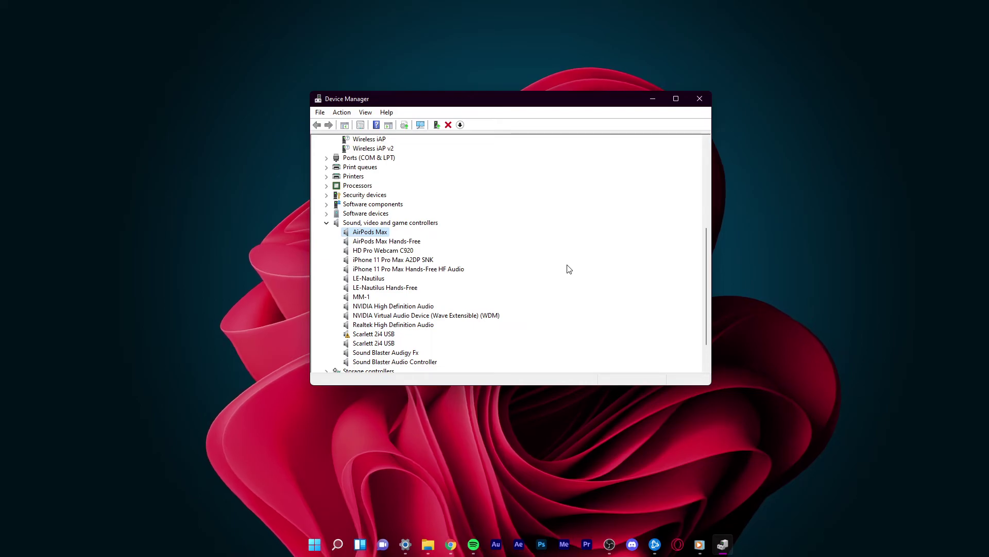
{"action": "left_click", "coordinate": [326, 223]}
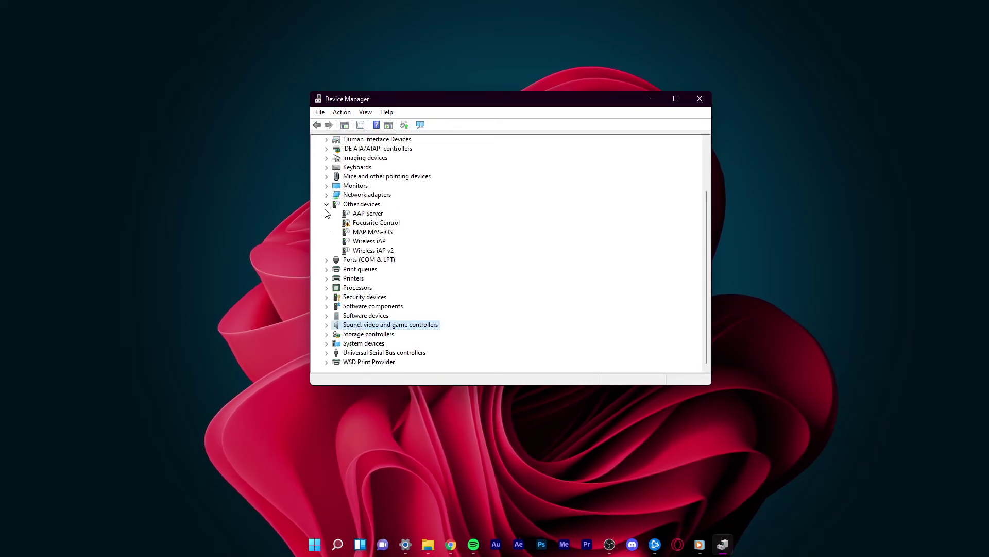
{"action": "left_click", "coordinate": [326, 205]}
{"action": "scroll", "coordinate": [320, 180], "scroll_direction": "up", "scroll_amount": 3}
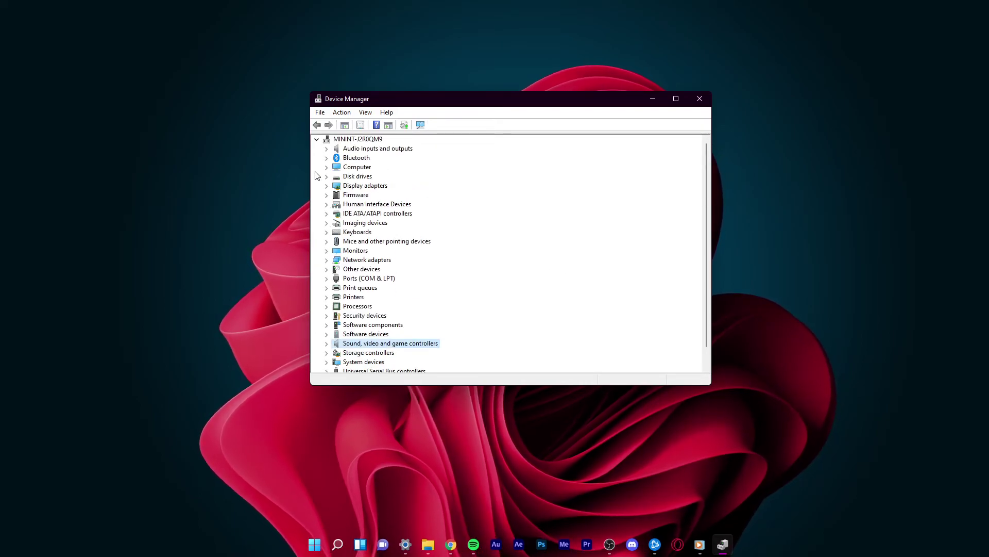
{"action": "left_click", "coordinate": [318, 140]}
{"action": "left_click", "coordinate": [700, 98]}
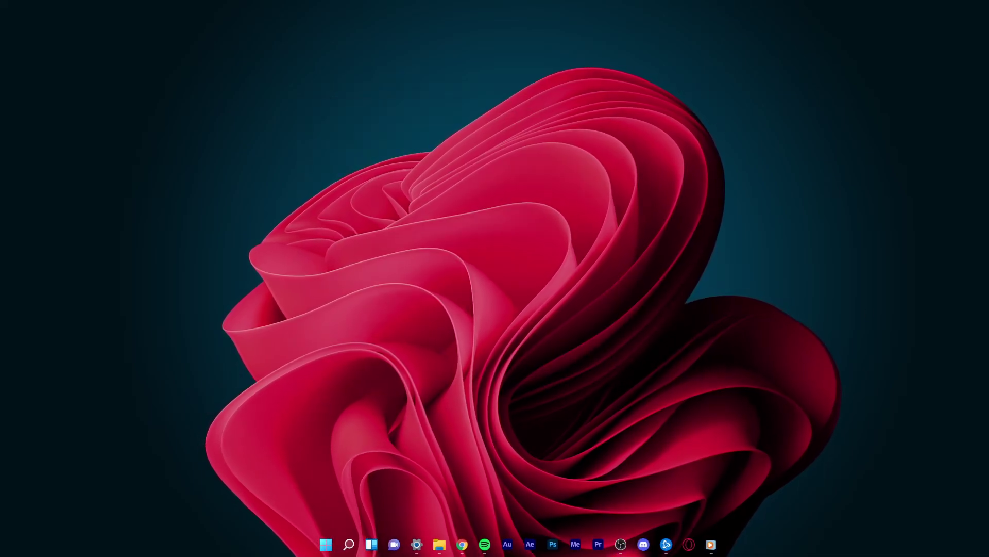
Step: Launch Task Manager by searching 'task manager' from the Start menu
{"action": "key", "text": "super"}
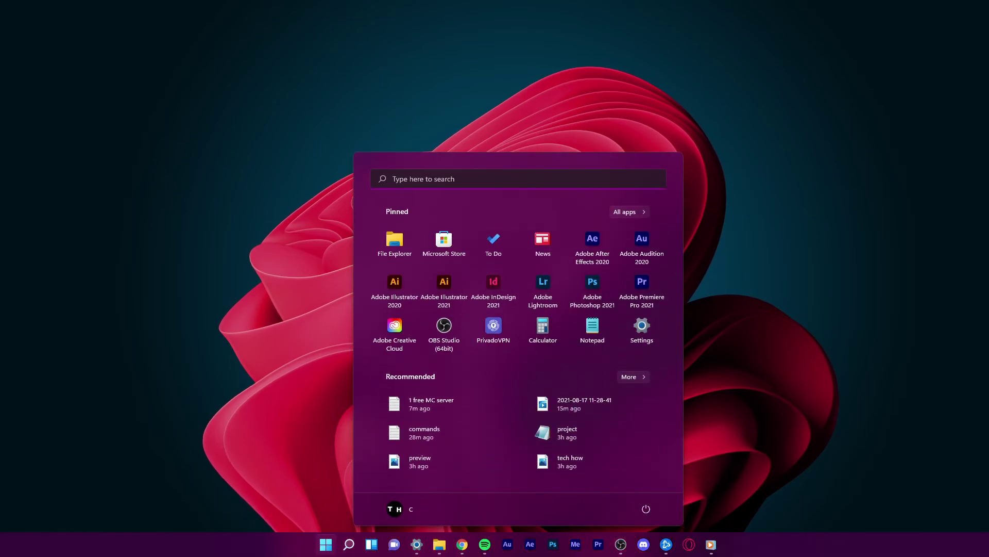
{"action": "type", "text": "task manager"}
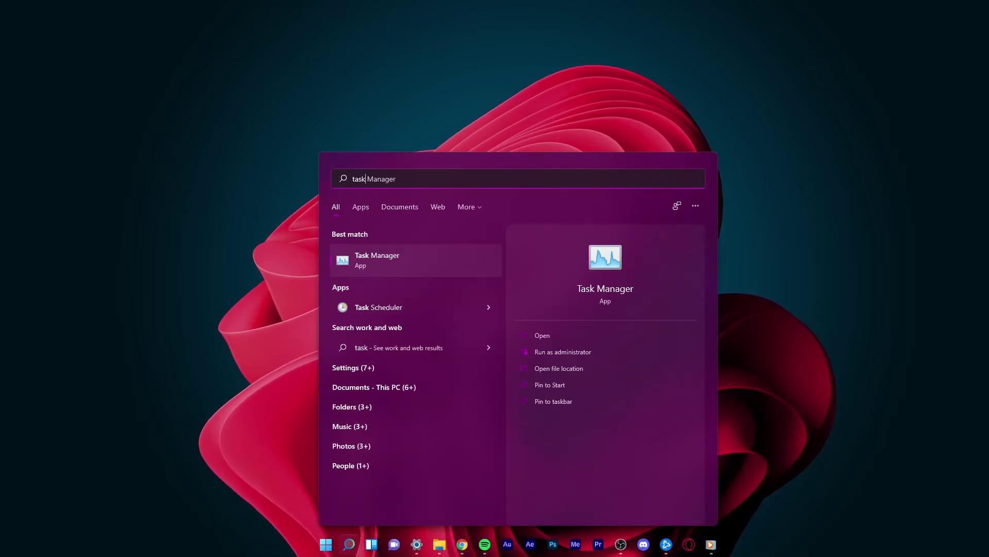
{"action": "key", "text": "Return"}
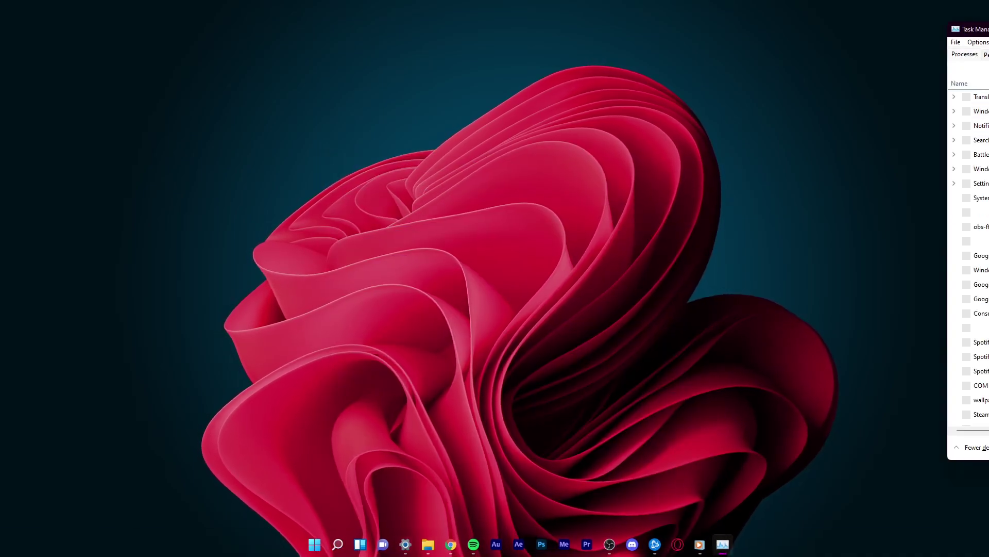
Step: Centre Task Manager and scan its running processes, from OBS Studio through to Discord (32 bit)
{"action": "left_click_drag", "start_coordinate": [988, 31], "coordinate": [583, 55]}
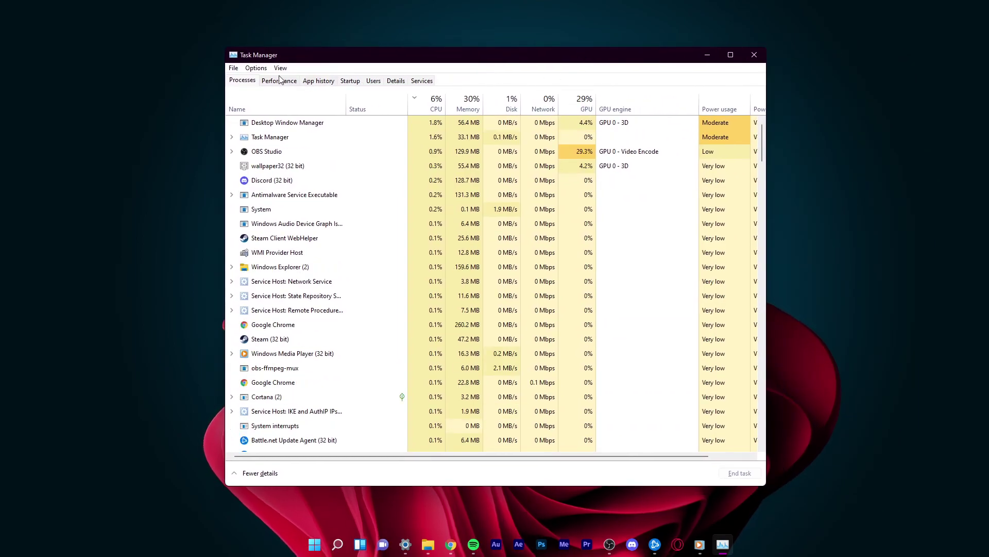
{"action": "left_click", "coordinate": [261, 137]}
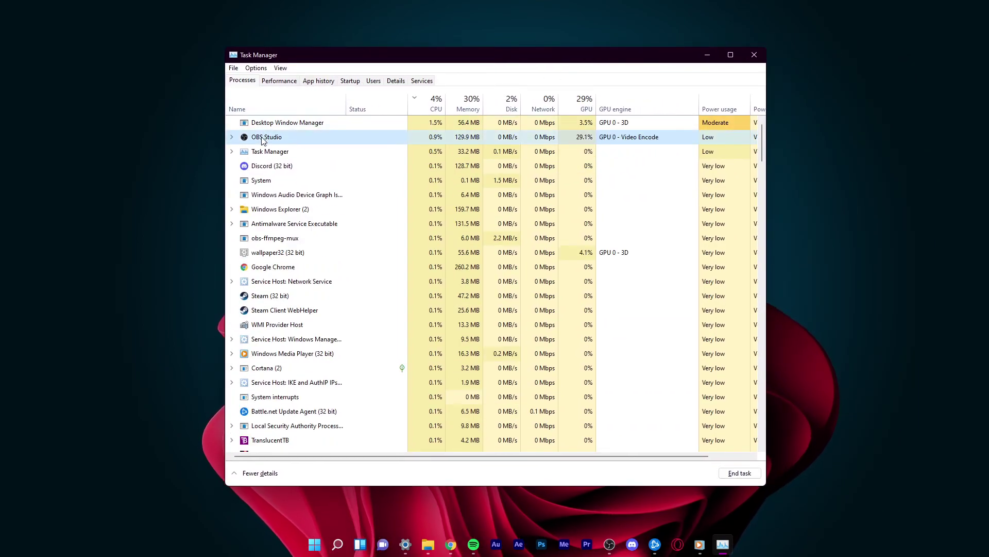
{"action": "scroll", "coordinate": [266, 236], "scroll_direction": "down", "scroll_amount": 1}
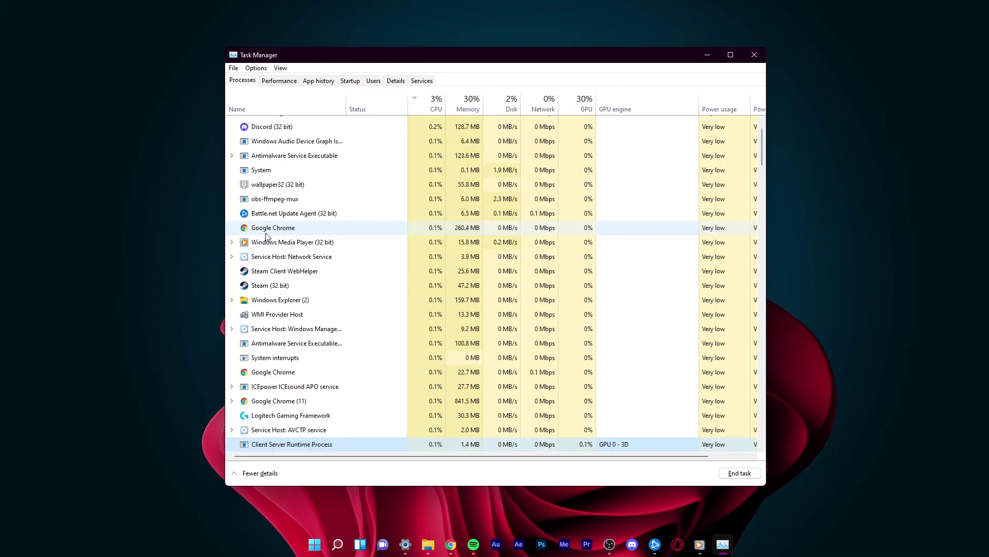
{"action": "scroll", "coordinate": [426, 235], "scroll_direction": "down", "scroll_amount": 9}
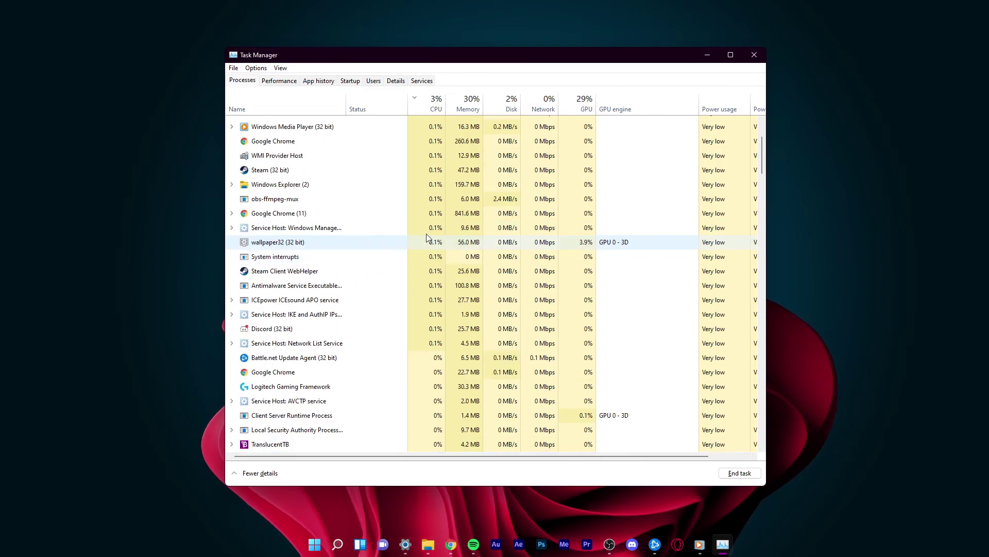
{"action": "scroll", "coordinate": [427, 237], "scroll_direction": "down", "scroll_amount": 8}
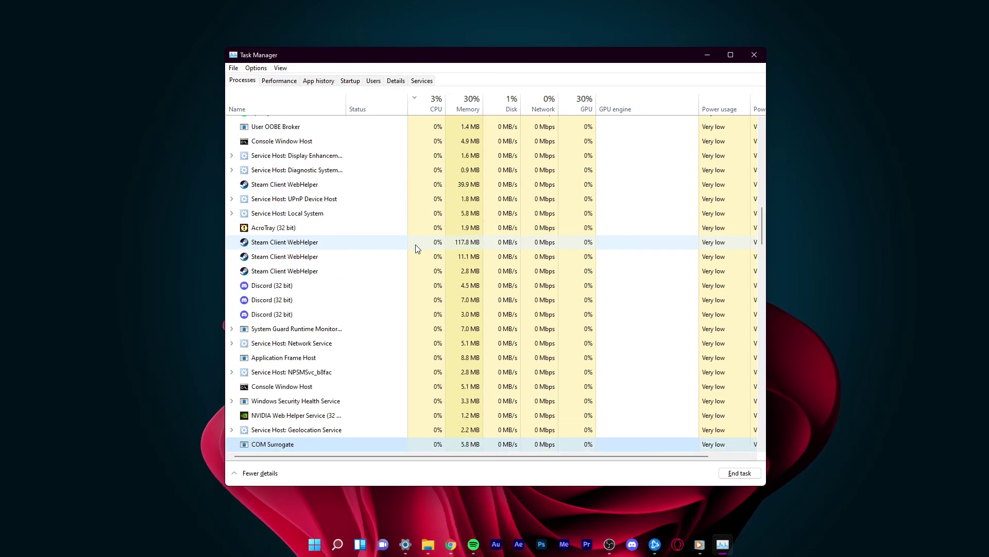
{"action": "scroll", "coordinate": [416, 246], "scroll_direction": "down", "scroll_amount": 9}
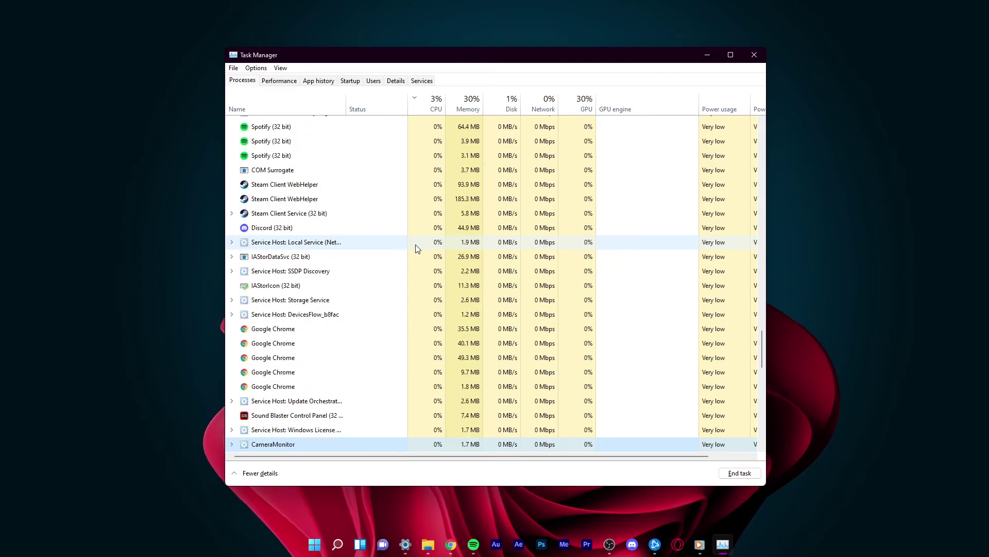
{"action": "scroll", "coordinate": [358, 307], "scroll_direction": "down", "scroll_amount": 6}
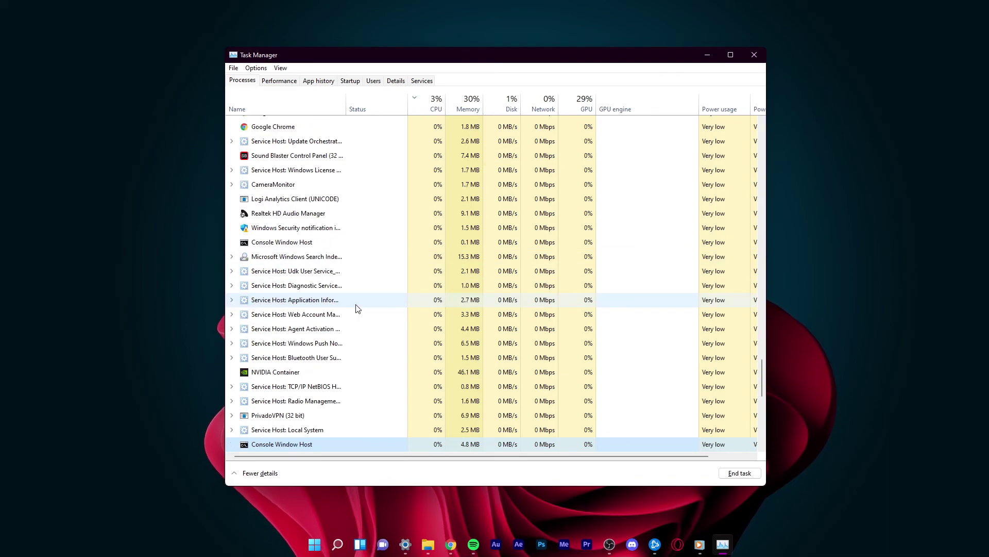
{"action": "key", "text": "Down"}
{"action": "key", "text": "Down"}
{"action": "key", "text": "Down"}
{"action": "key", "text": "Down"}
{"action": "key", "text": "Down"}
{"action": "key", "text": "Down"}
{"action": "key", "text": "Down"}
{"action": "key", "text": "Down"}
{"action": "key", "text": "Down"}
{"action": "key", "text": "Down"}
{"action": "key", "text": "Down"}
{"action": "key", "text": "Down"}
{"action": "key", "text": "Down"}
{"action": "key", "text": "Down"}
{"action": "key", "text": "Home"}
{"action": "key", "text": "Down"}
{"action": "key", "text": "Down"}
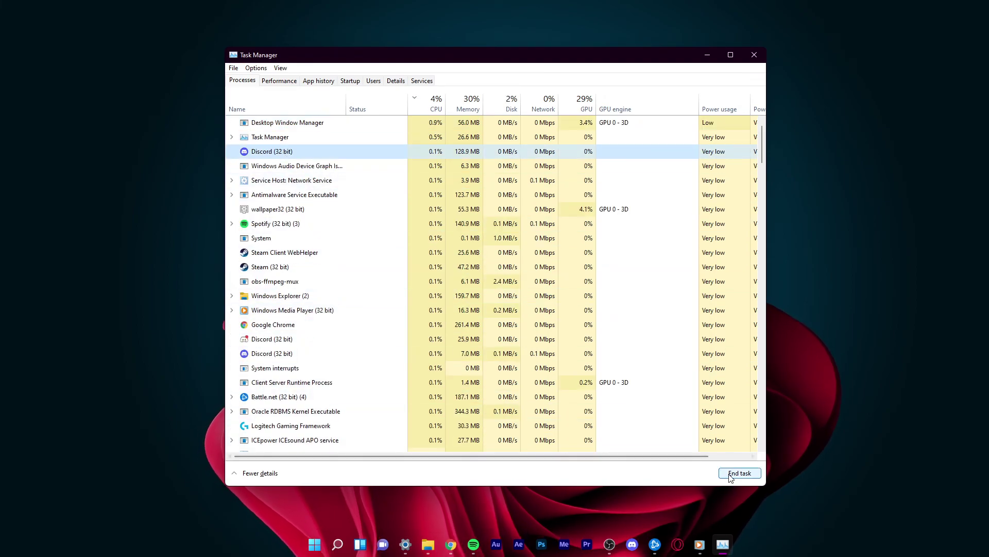
Step: Review the startup apps and show the context options for the Cortana entry
{"action": "left_click", "coordinate": [355, 83]}
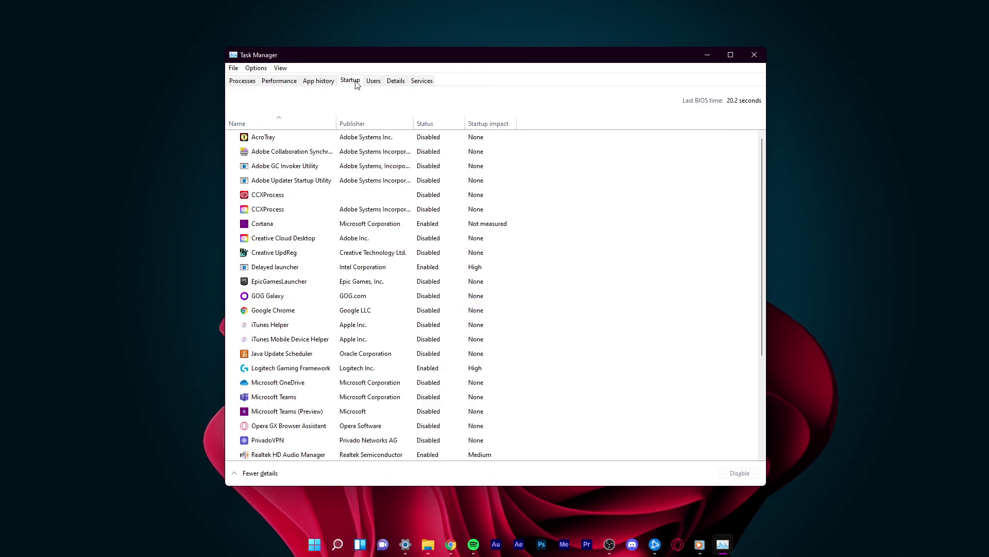
{"action": "left_click", "coordinate": [409, 224]}
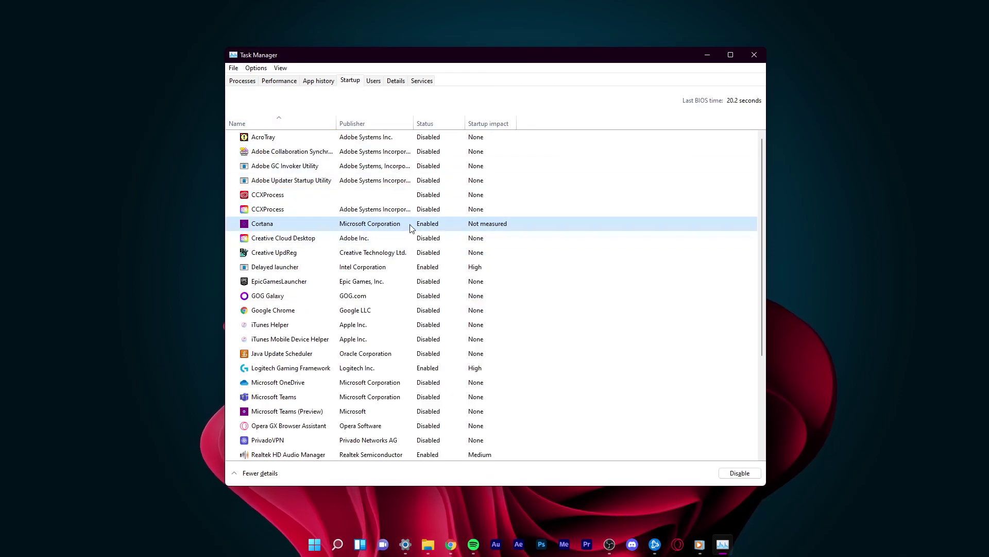
{"action": "right_click", "coordinate": [339, 221]}
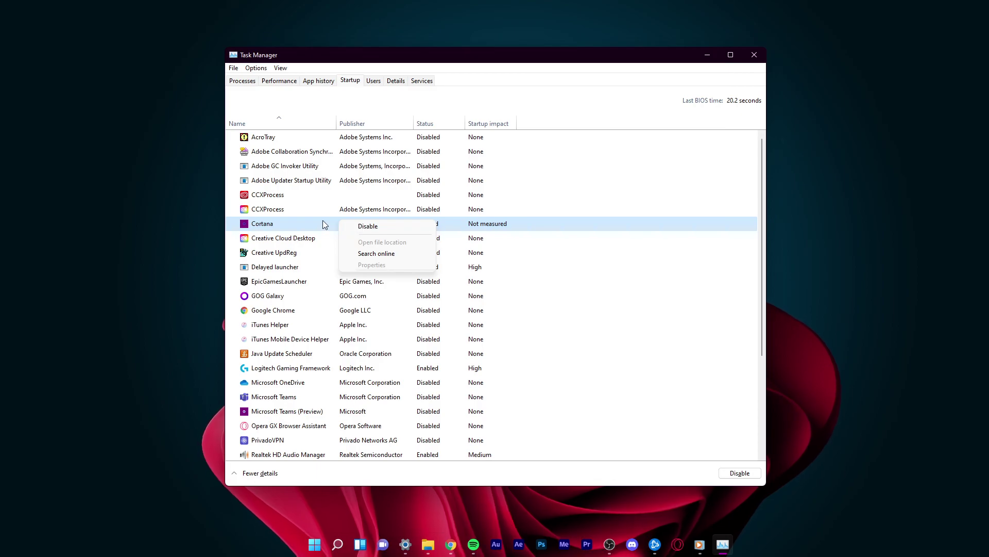